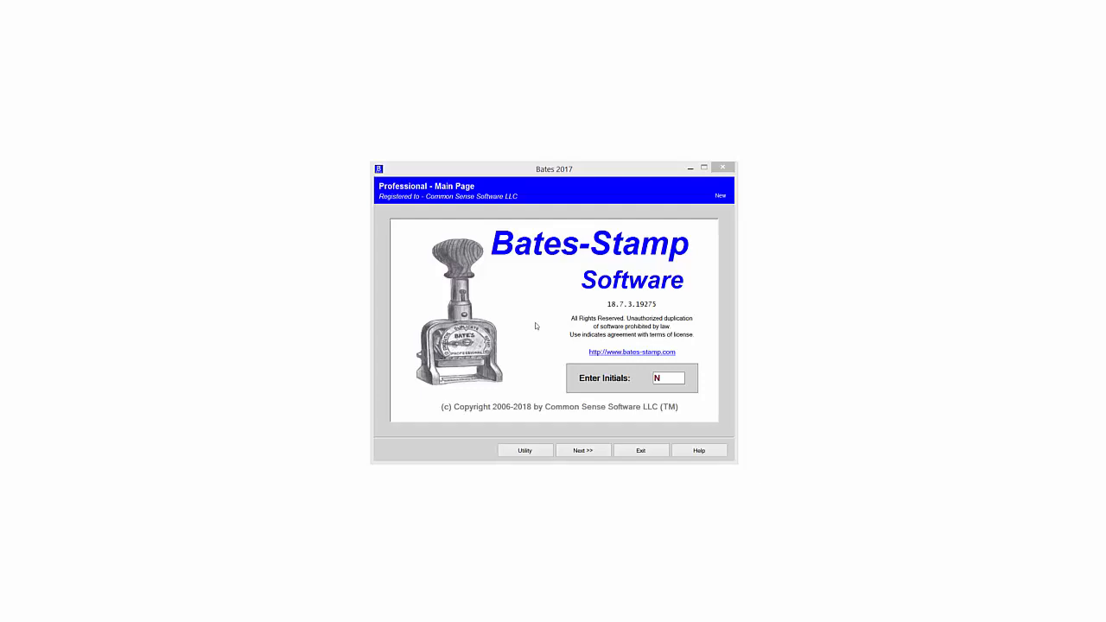
Step: Start a new stamping project that uses Electronic Documents as the input source
left_click(581, 451)
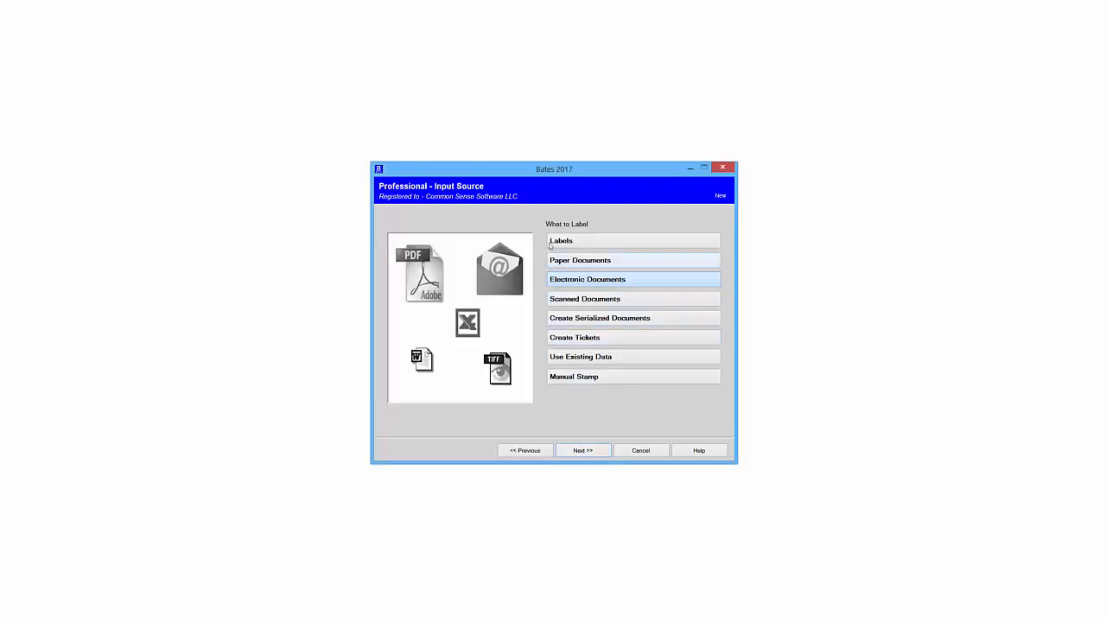
left_click(577, 280)
left_click(583, 451)
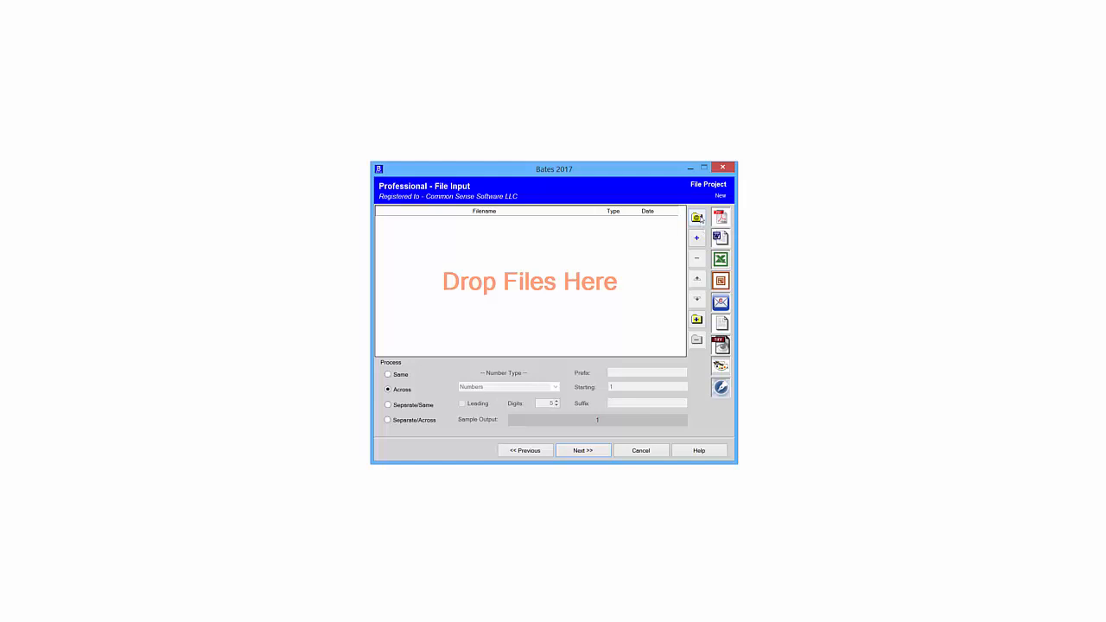
Step: Add the inbox email from Bates Demo PST.pst in the PST Test Files folder to the project's file list
left_click(697, 217)
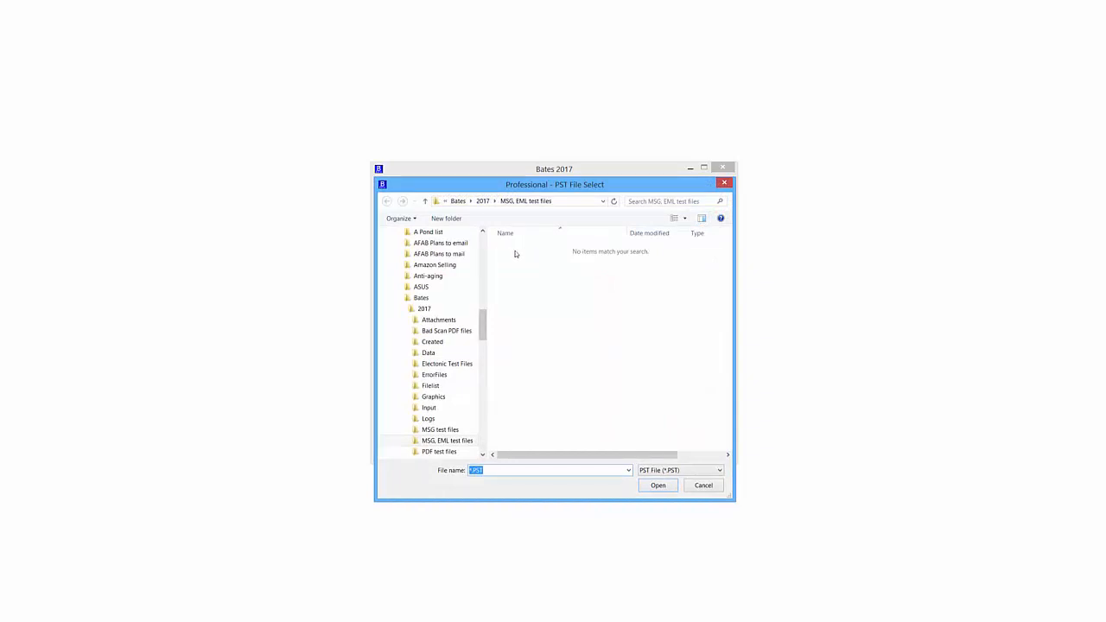
left_click(426, 202)
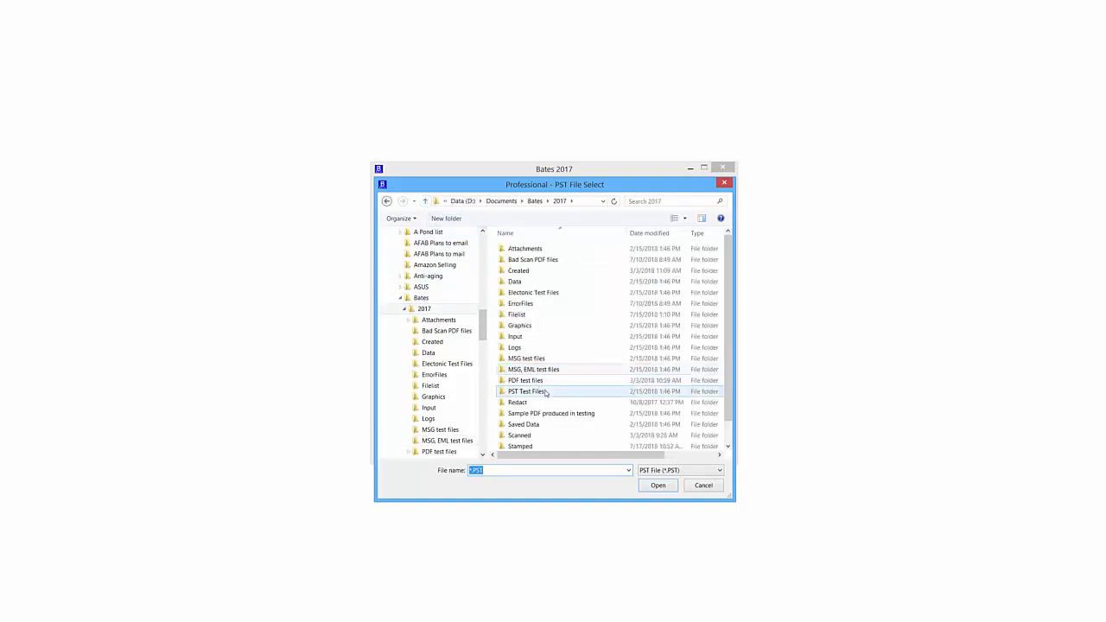
double_click(538, 393)
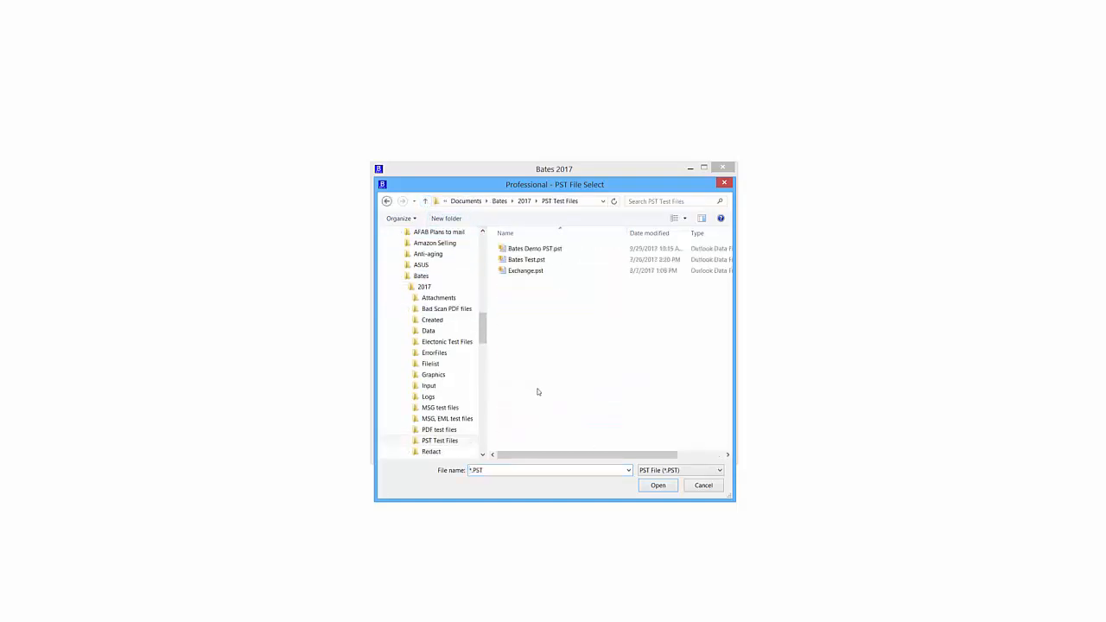
double_click(527, 252)
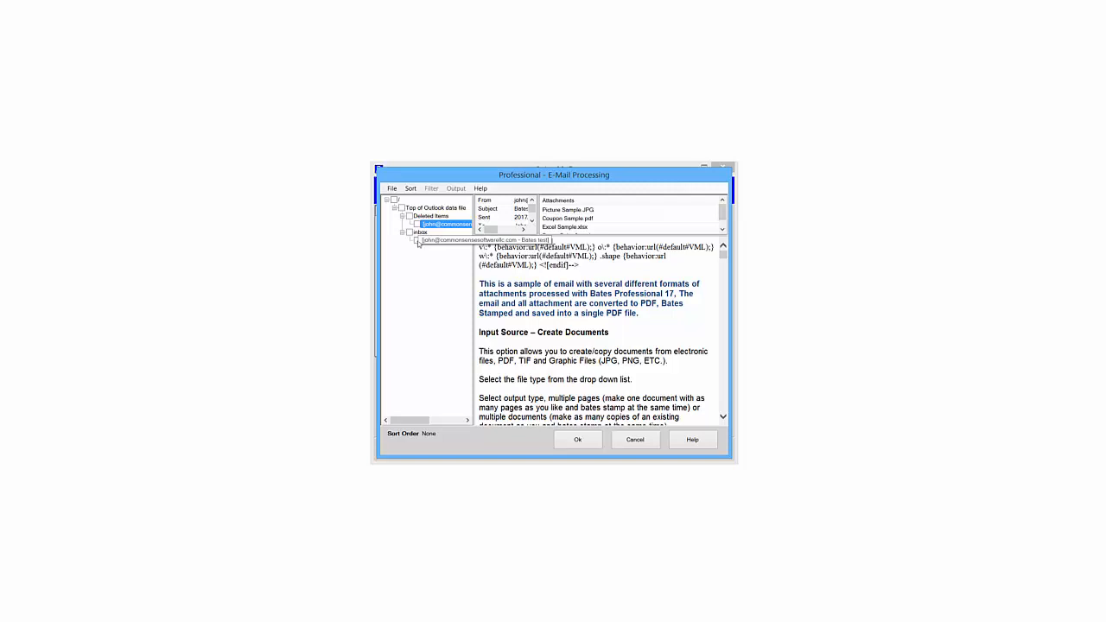
left_click(417, 241)
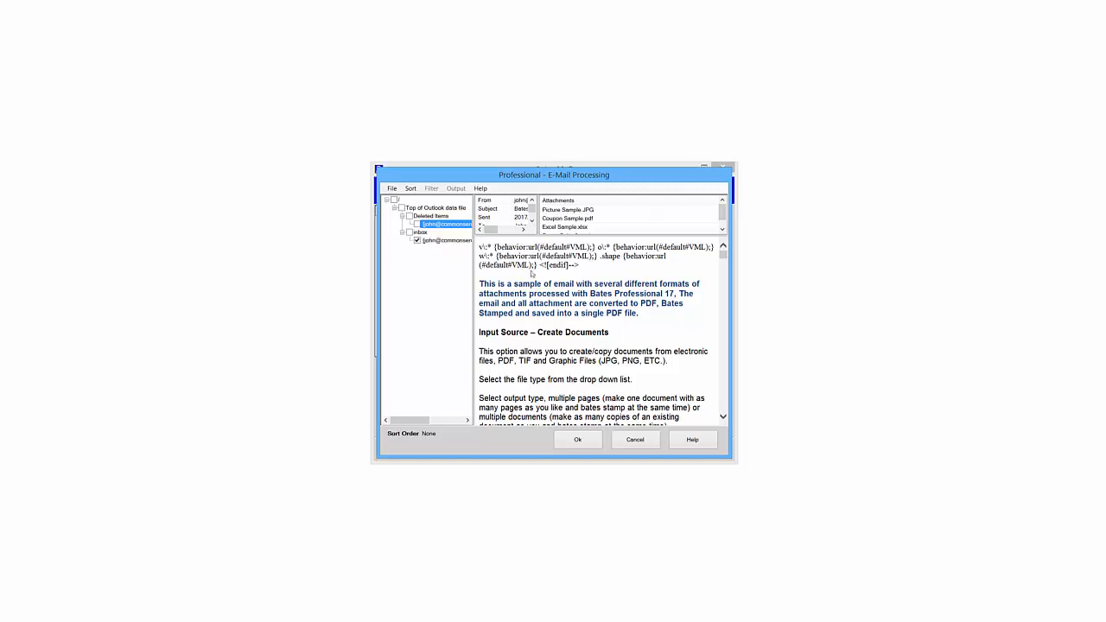
left_click(579, 440)
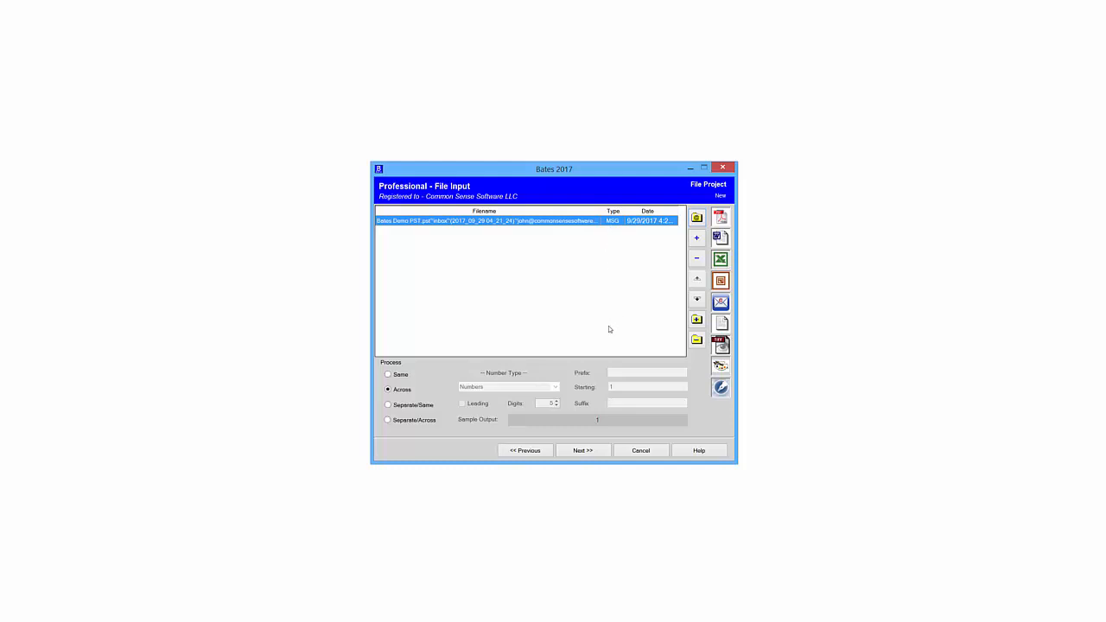
Step: Keep the sequential Bates 4 x 20 (8167) label and set the client name to Email How To Video
left_click(583, 451)
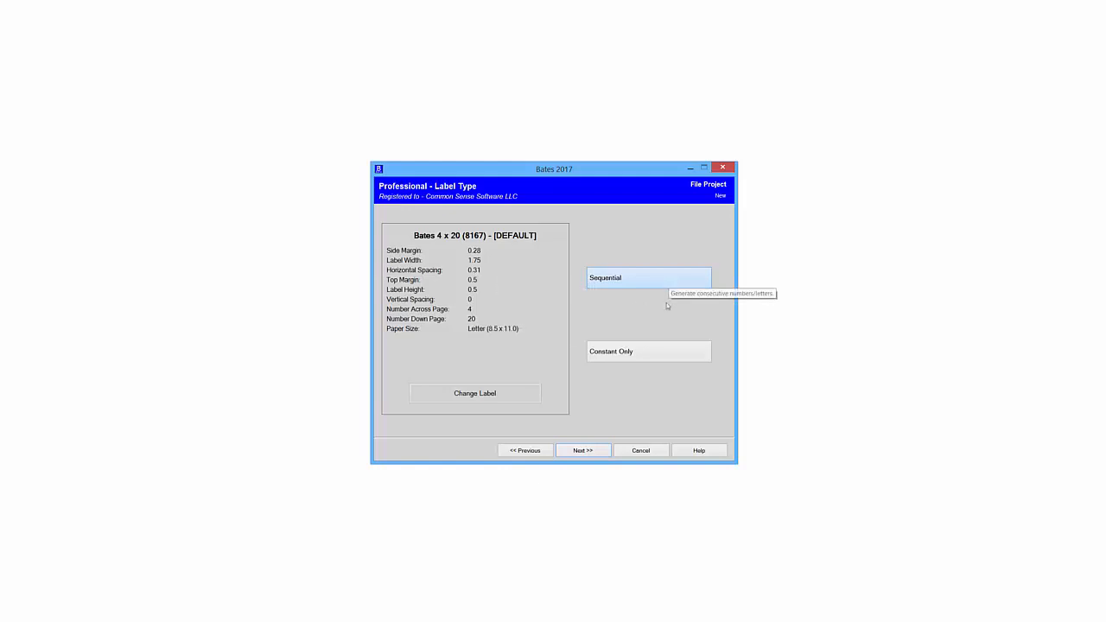
left_click(583, 450)
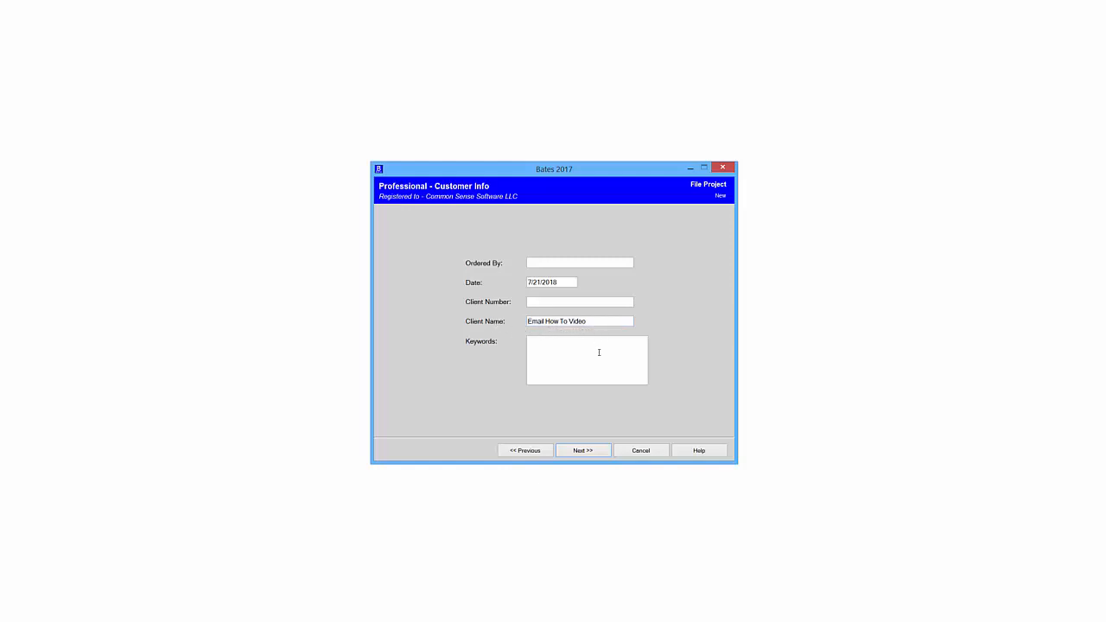
left_click(591, 450)
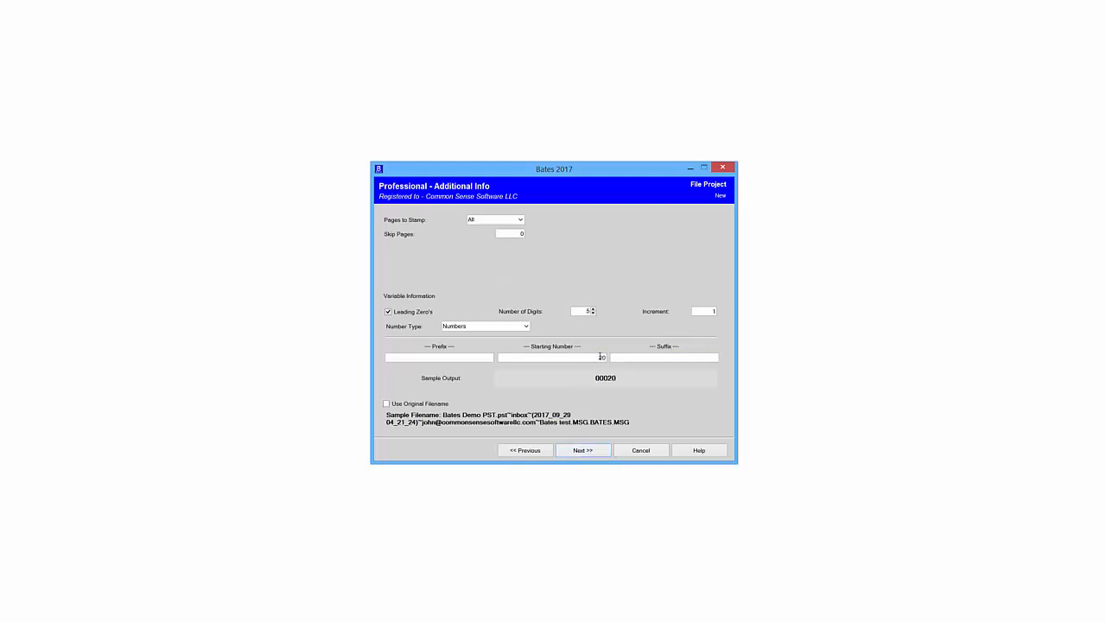
Step: Set the starting number to 1 and continue to the label item layout
double_click(601, 357)
type("1")
left_click(579, 450)
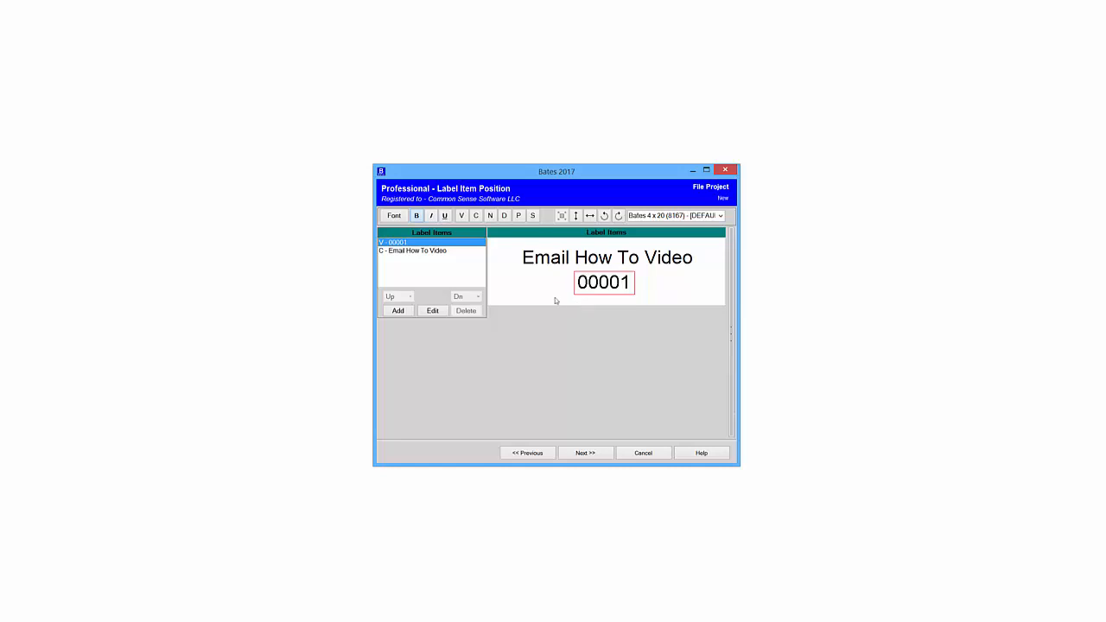
Step: Shift the 00001 number item slightly on the label and centre it horizontally
left_click(607, 283)
mouse_move(607, 283)
left_mouse_down()
mouse_move(651, 294)
mouse_move(696, 285)
mouse_move(544, 285)
mouse_move(596, 285)
left_mouse_up()
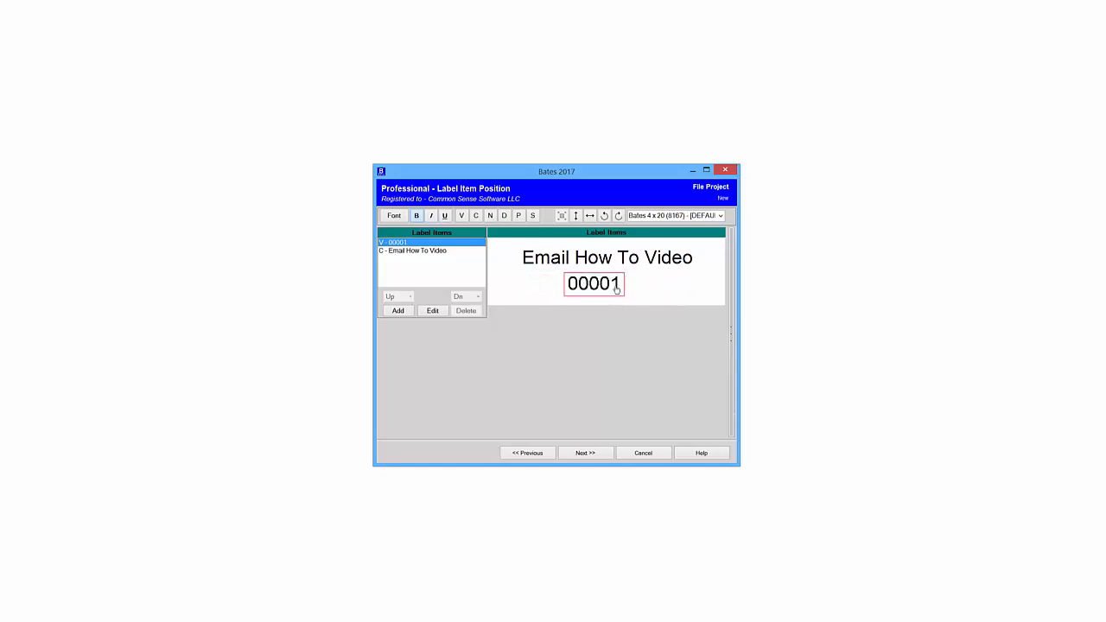
left_click(590, 217)
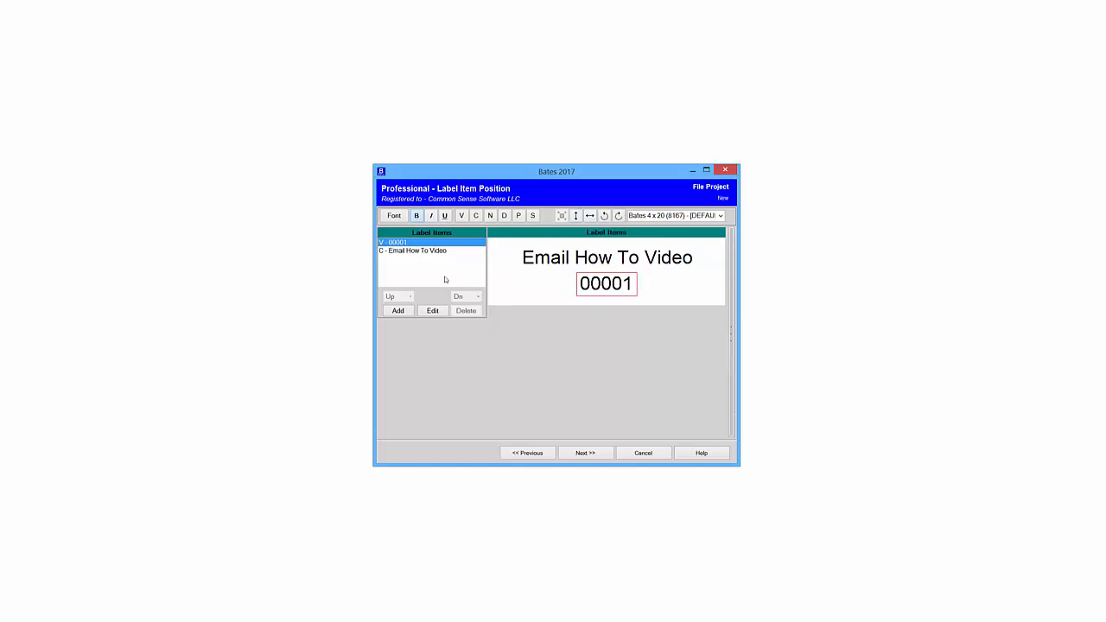
Step: Nudge the Email How To Video text slightly upward, centre it horizontally on the label, and accept the layout
left_click(418, 252)
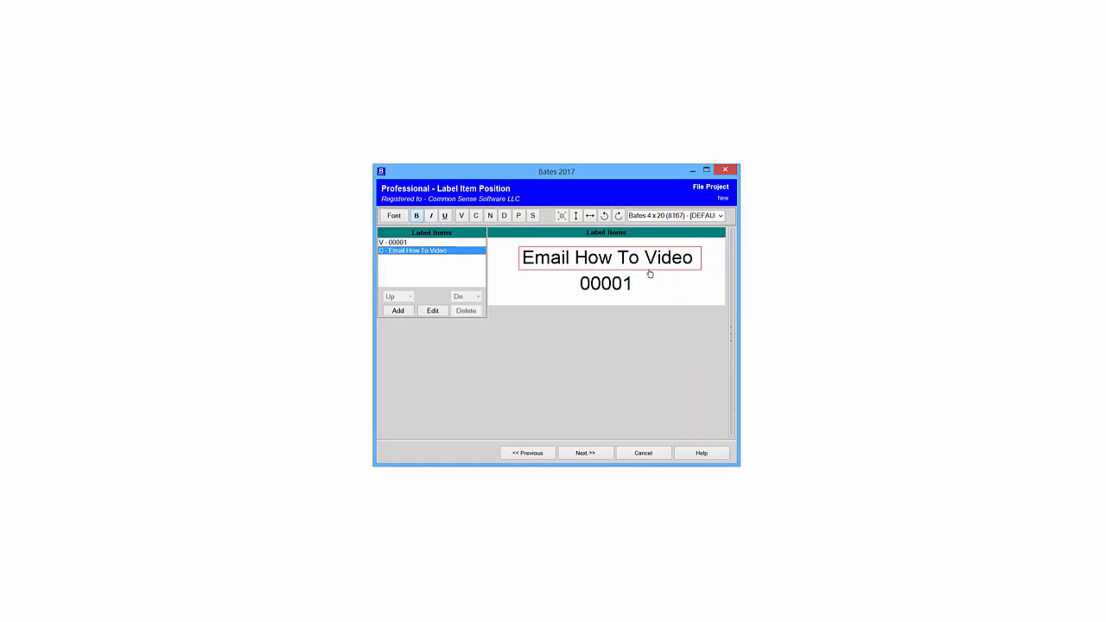
left_click_drag(609, 259, 611, 258)
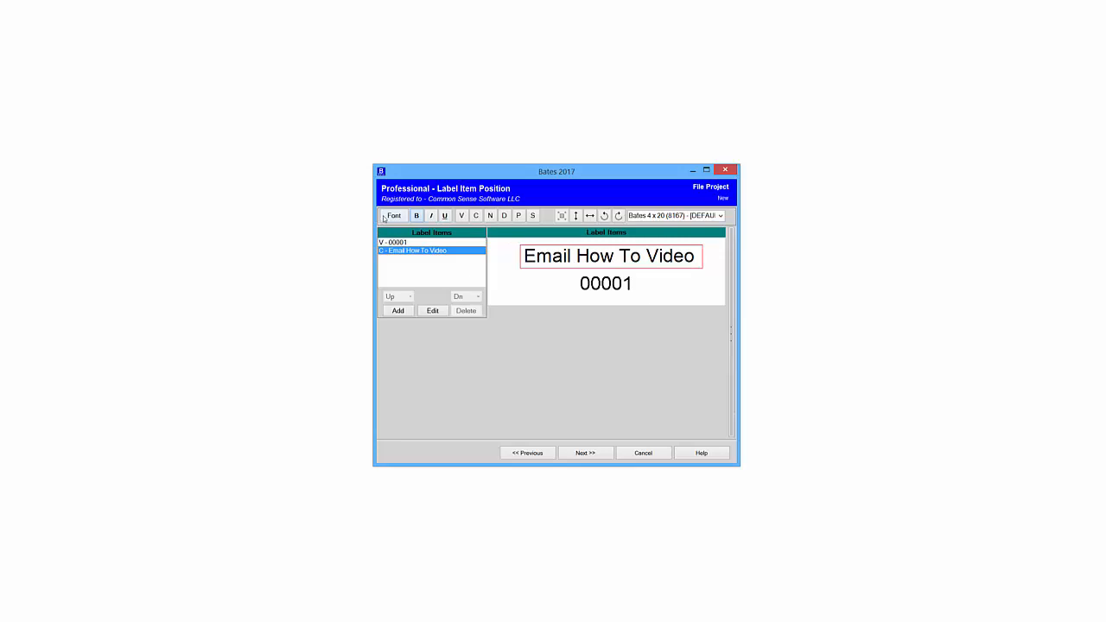
left_click(416, 216)
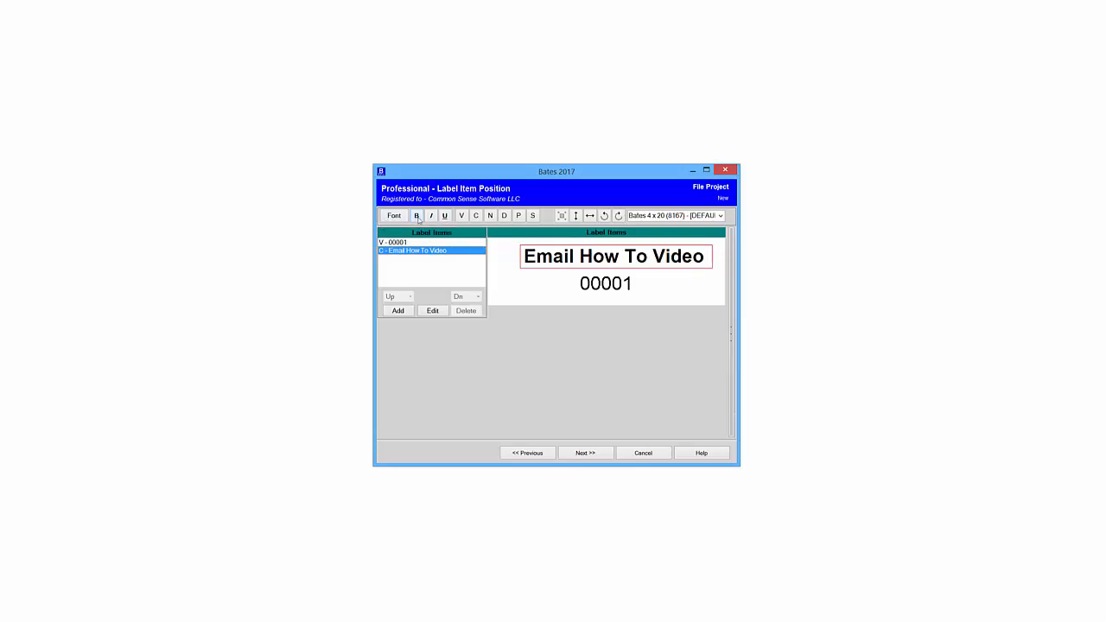
left_click(417, 217)
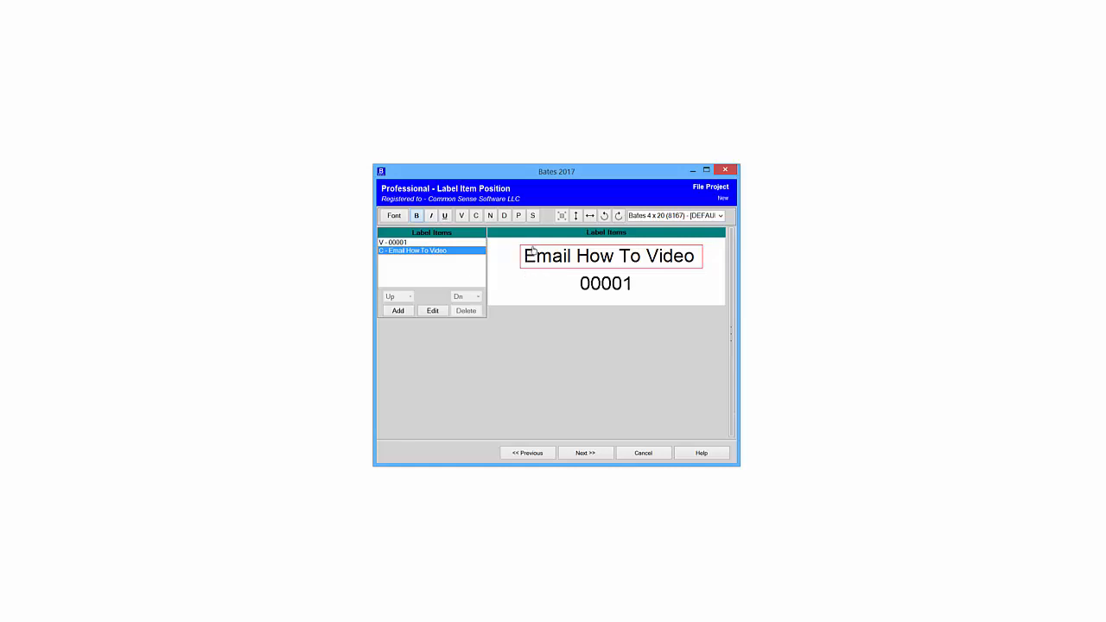
left_click(589, 216)
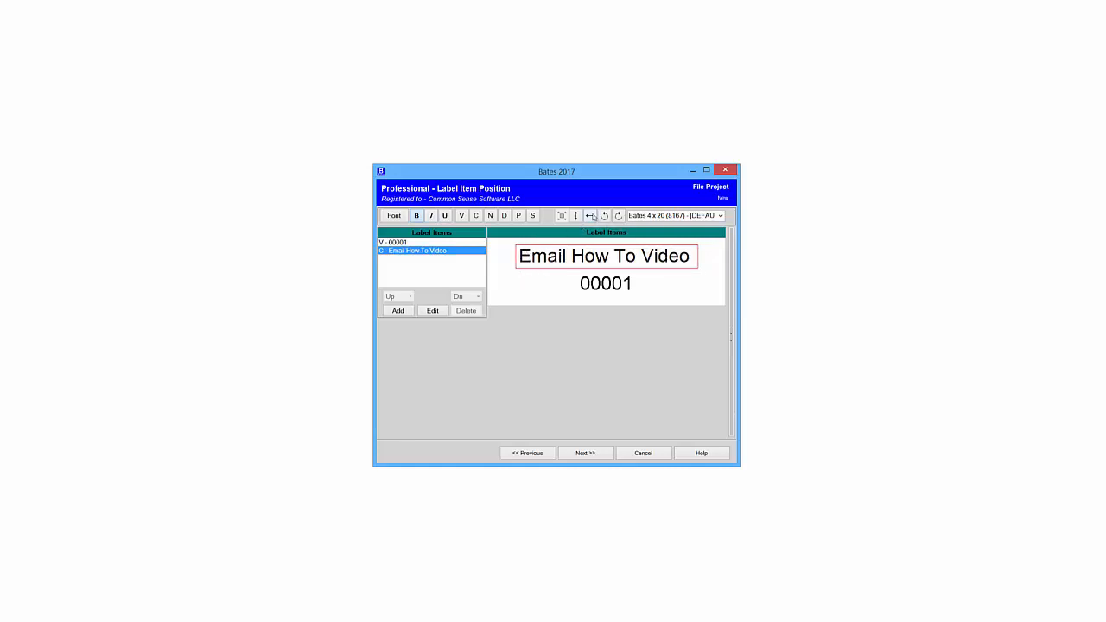
left_click(584, 453)
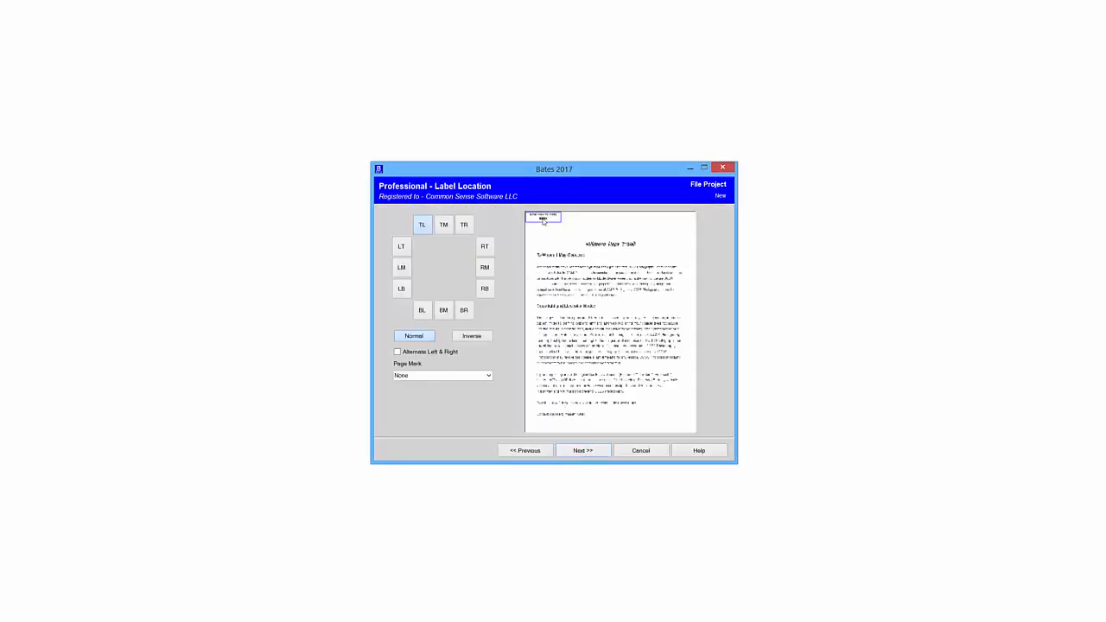
Step: Try the stamp at the bottom-right and top-right corners of the page, and return it to the top-left corner
left_click(464, 310)
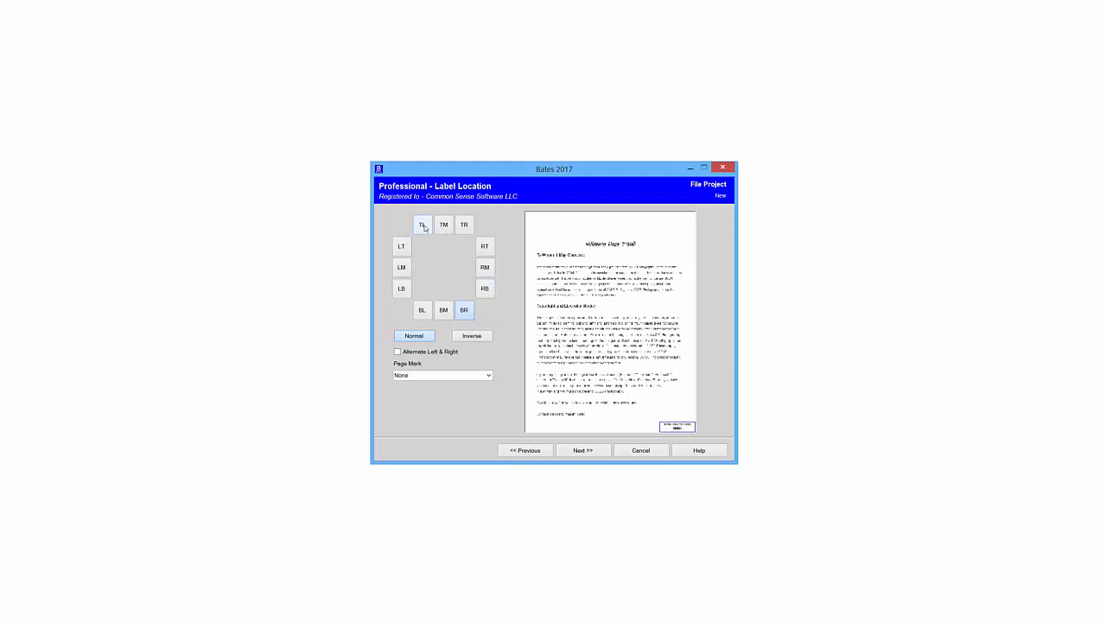
left_click(486, 297)
left_click(486, 249)
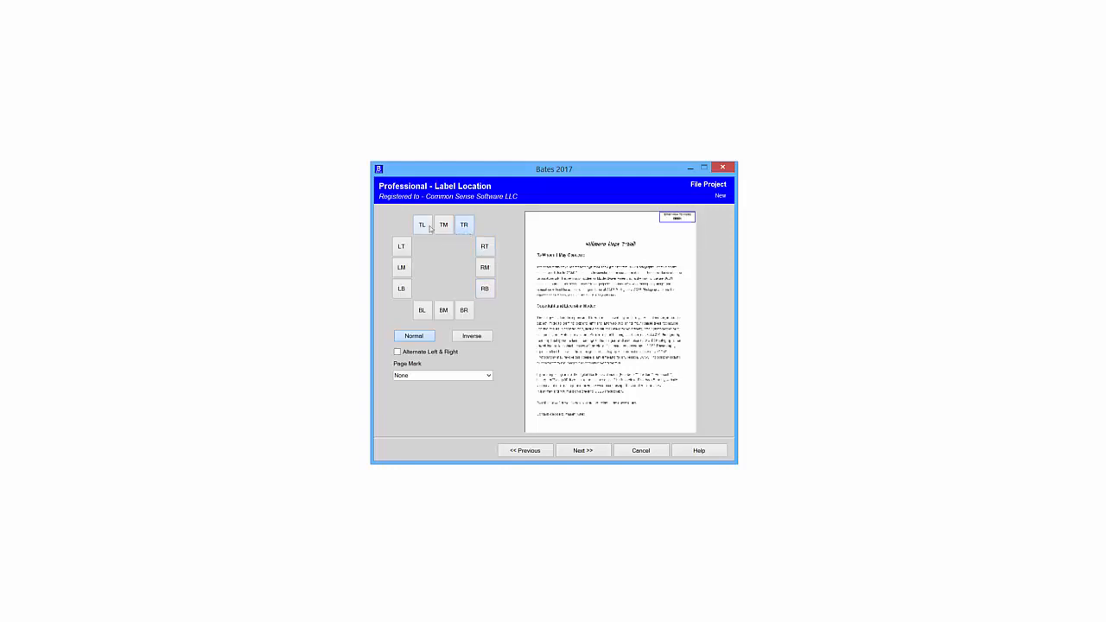
left_click(421, 225)
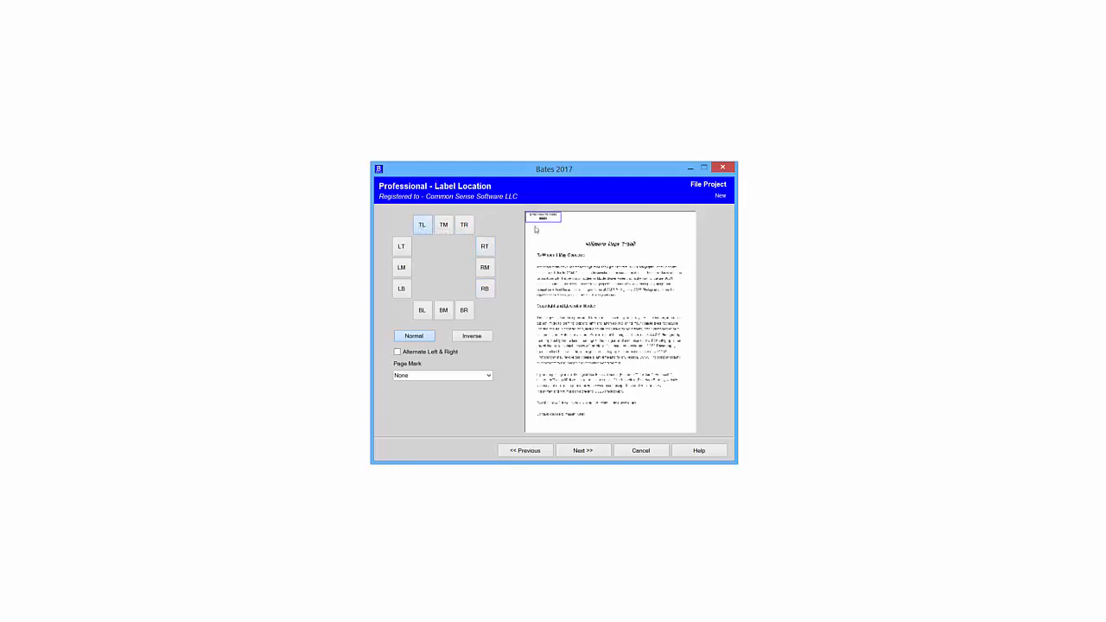
Step: Process the project as a PDF file into D:\All Documents\001-Bates\2017\003-Stamped and finish without saving the project data
left_click(584, 451)
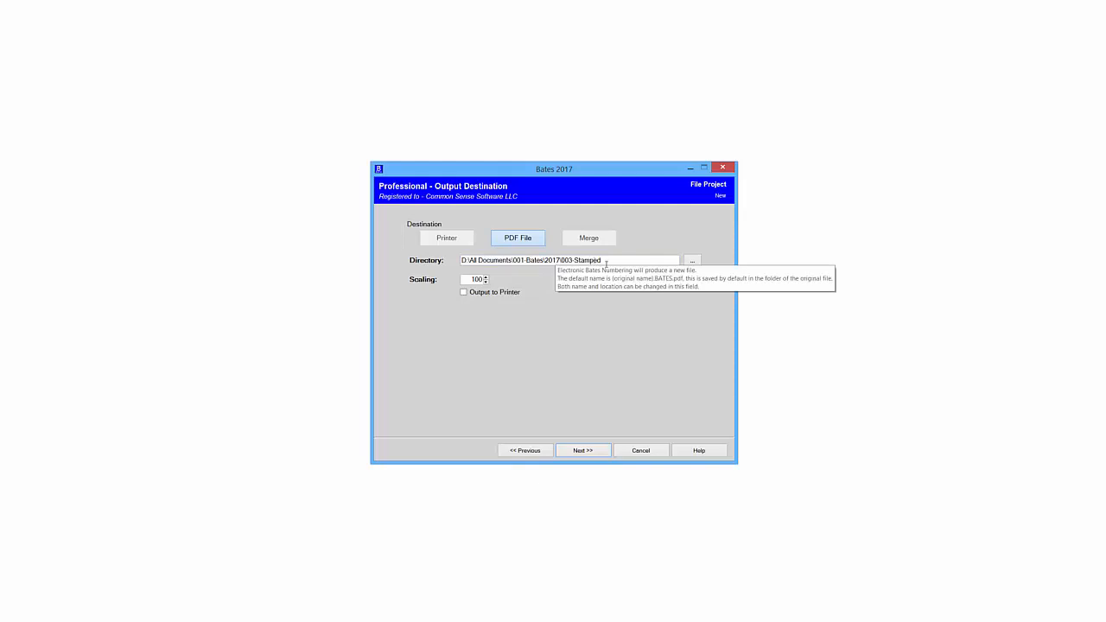
left_click(696, 264)
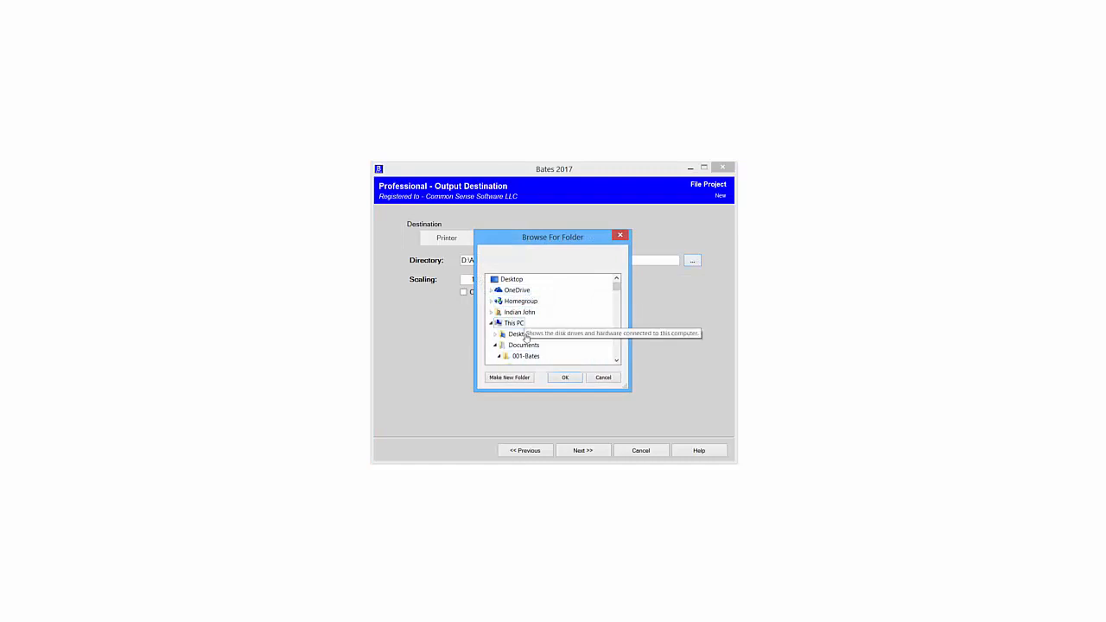
left_click(603, 378)
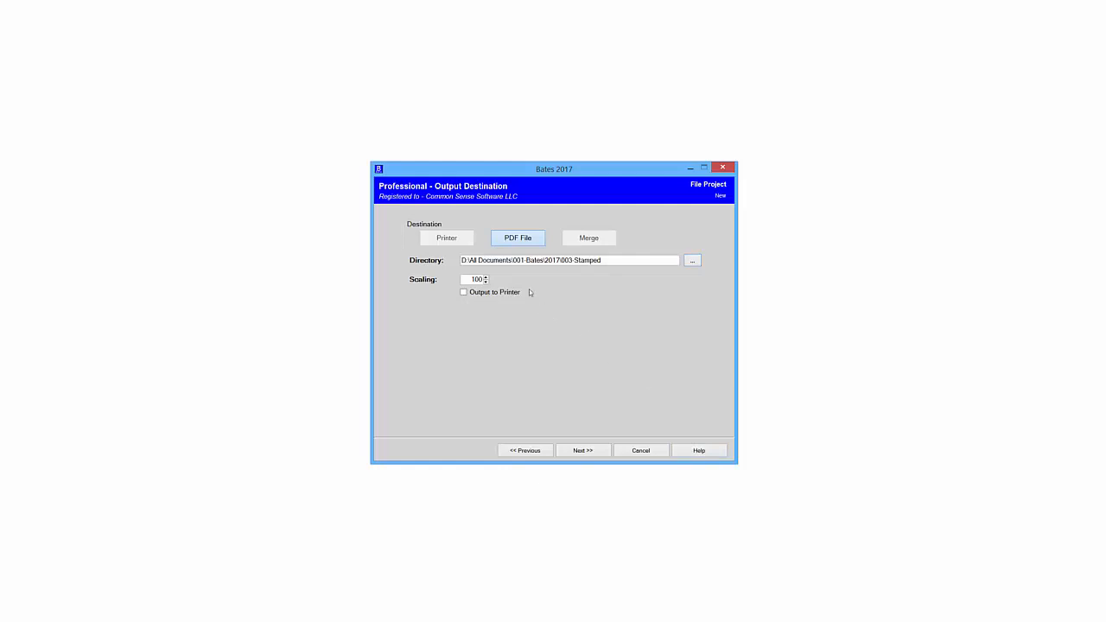
left_click(579, 451)
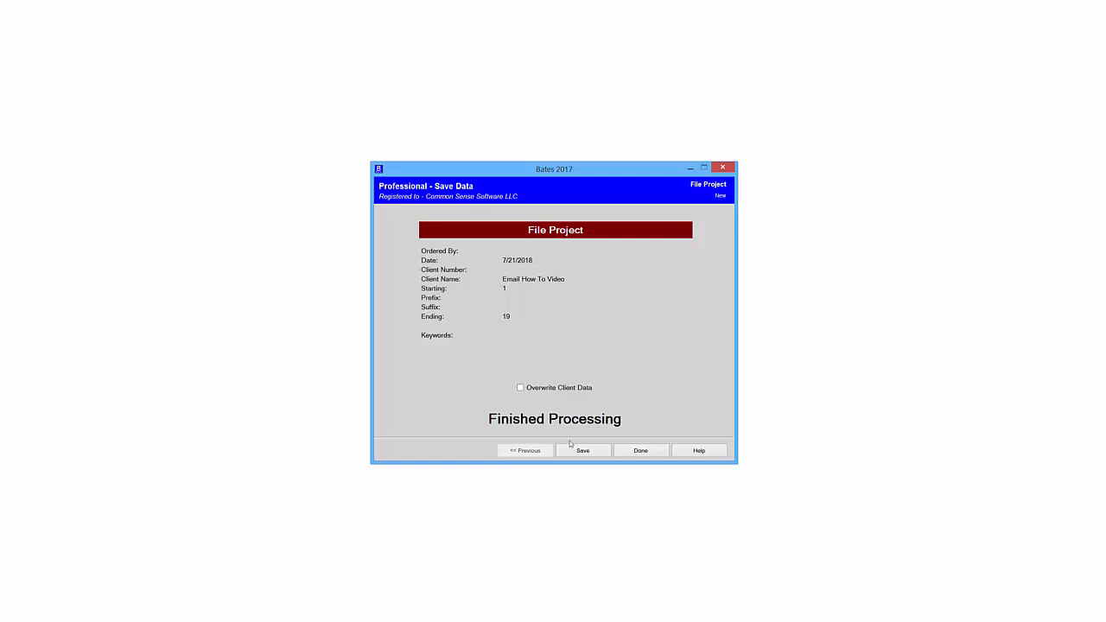
left_click(644, 451)
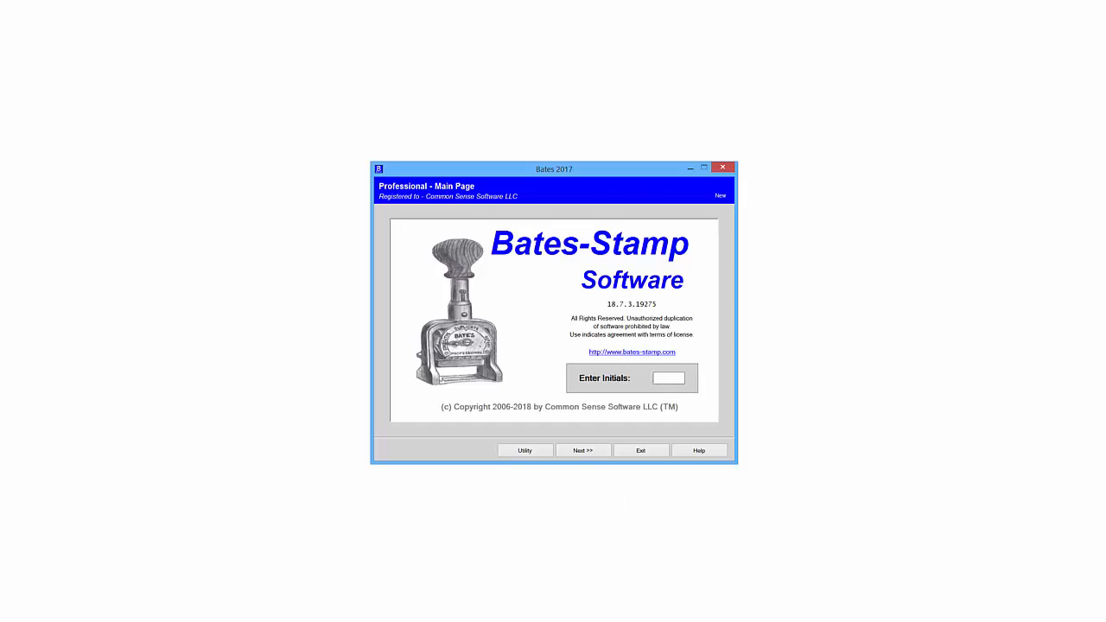
Step: Switch to File Explorer and open the newest Bates Demo PST PDF in the 003-Stamped folder
left_click(606, 530)
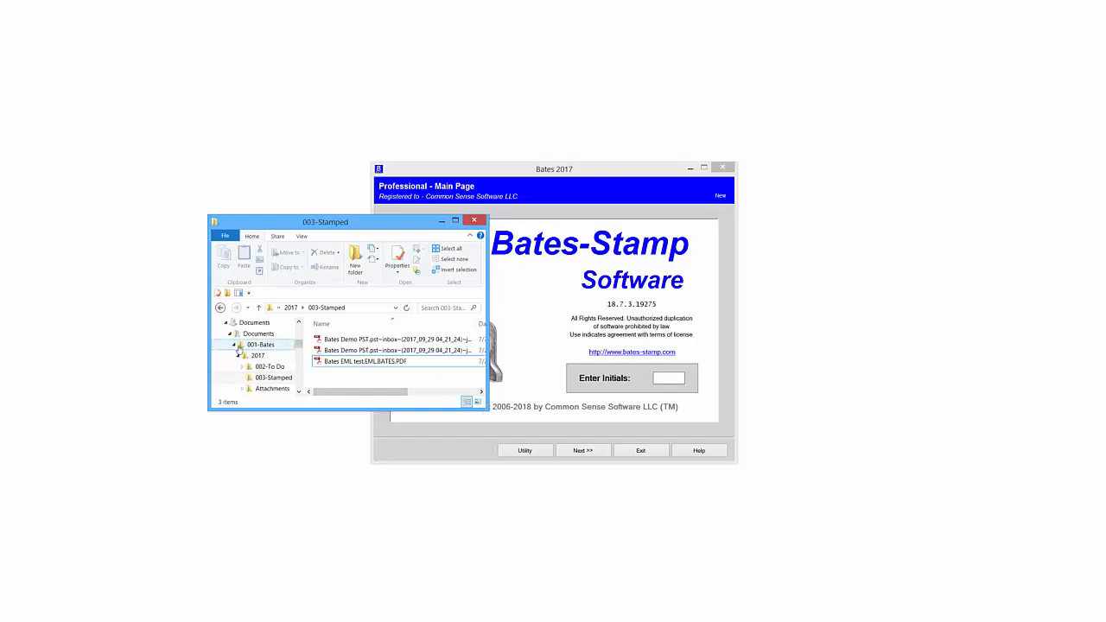
left_click(274, 378)
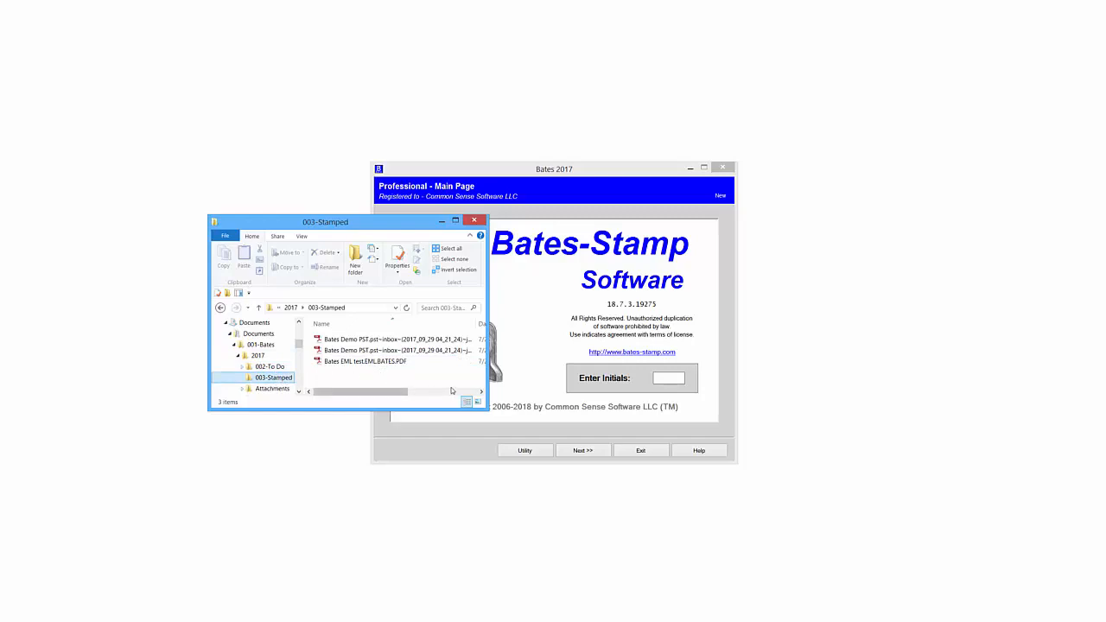
left_click_drag(485, 379, 533, 377)
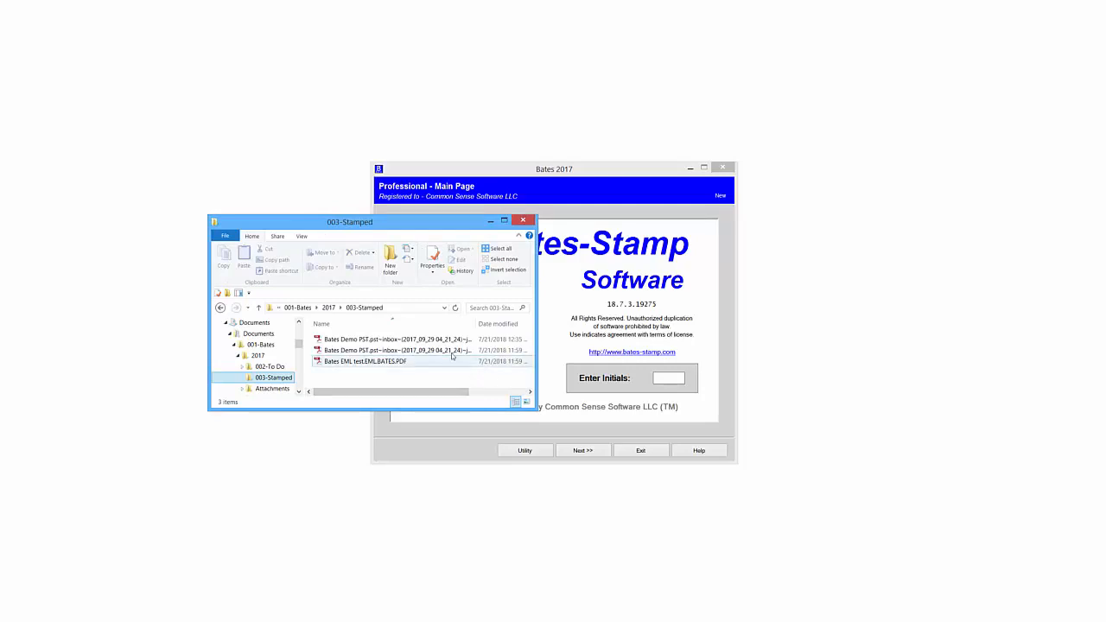
double_click(415, 339)
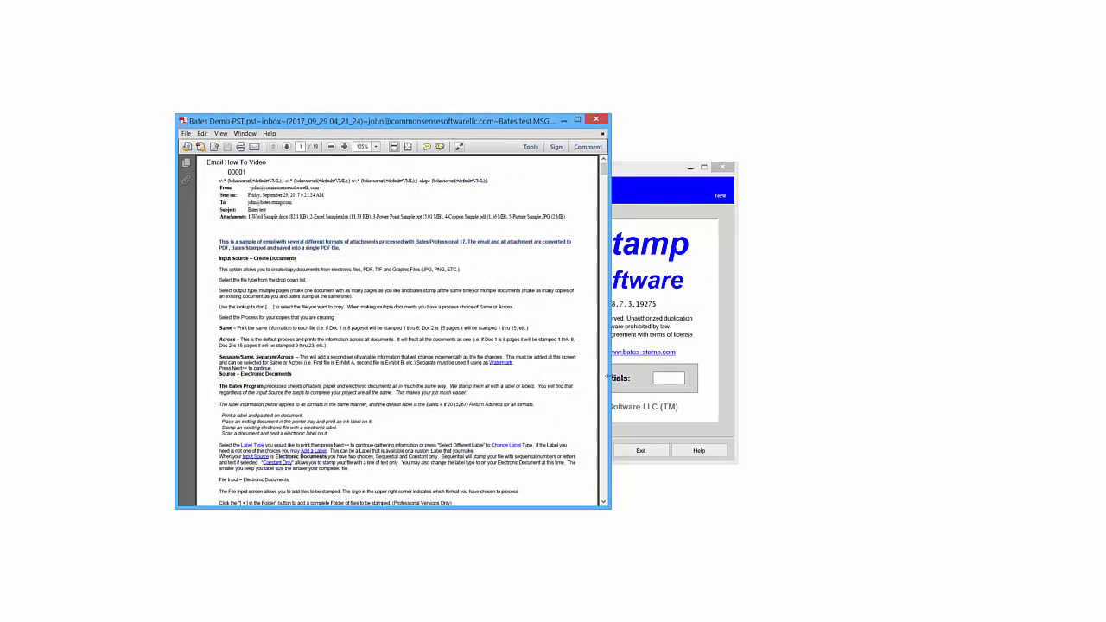
Step: Shrink the stamped PDF's window in width and height and move it over the Bates 2017 window
left_click_drag(611, 378, 516, 389)
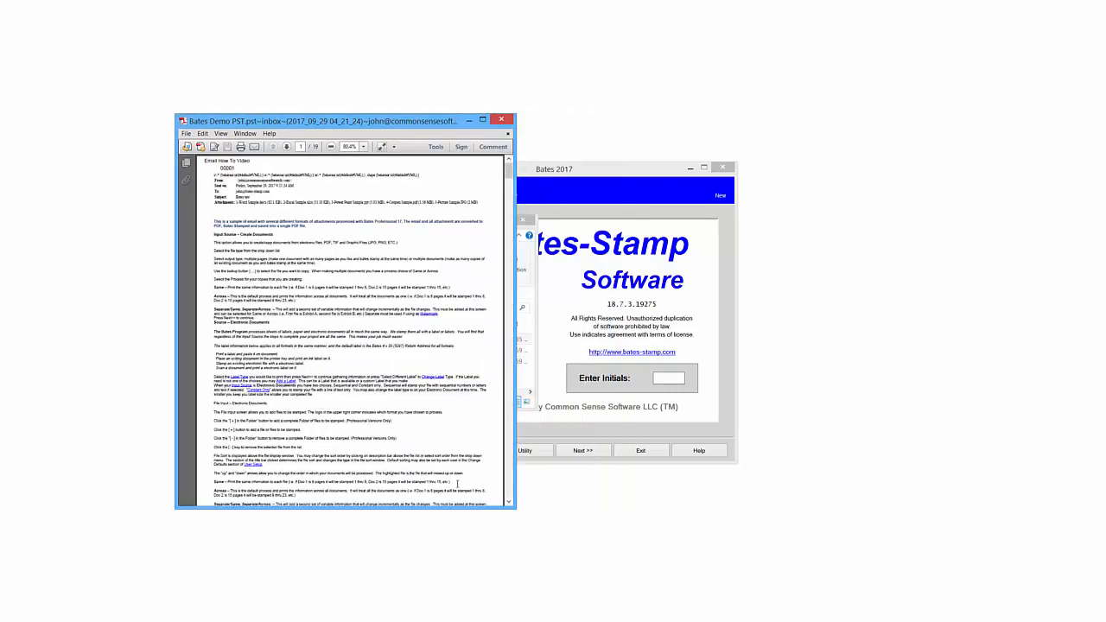
left_click_drag(441, 507, 457, 347)
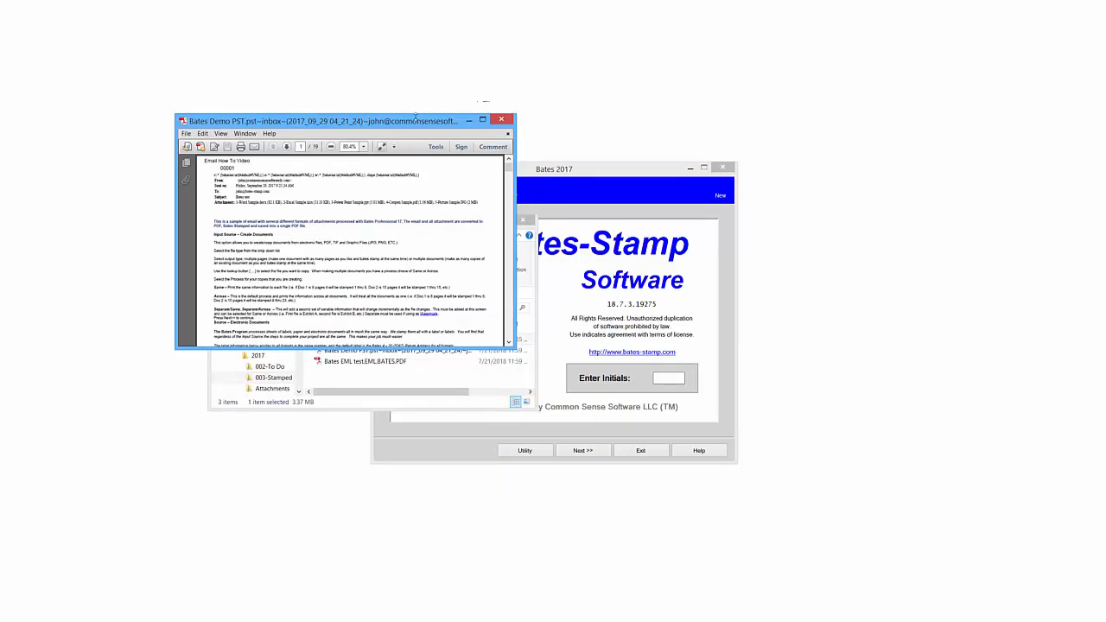
left_click_drag(418, 121, 551, 208)
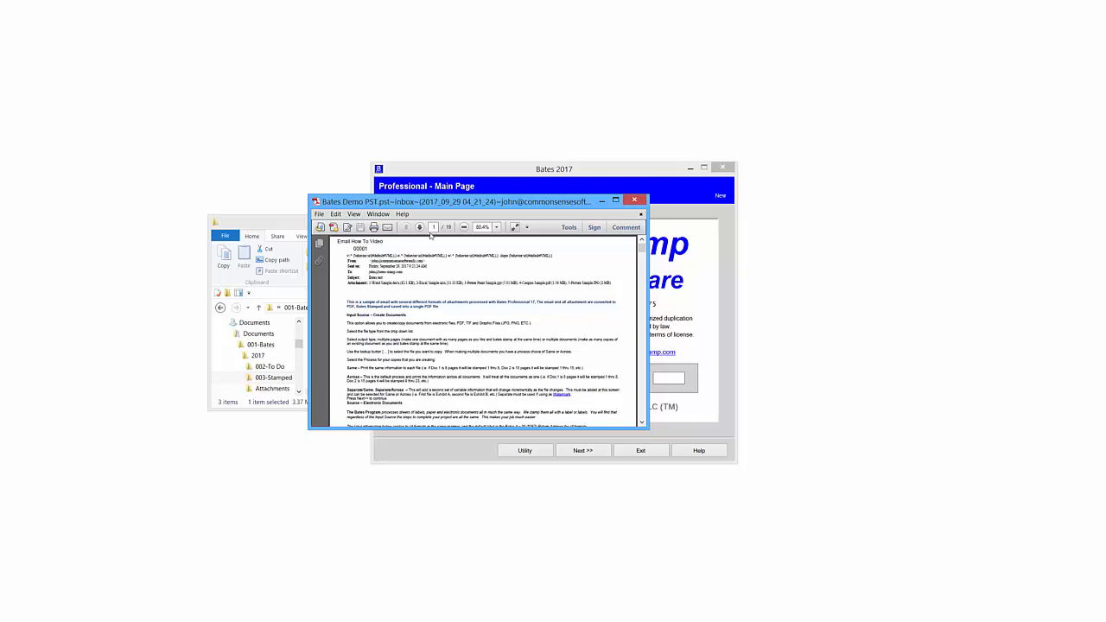
Step: Check the Bates numbers on the email's own pages, ending at the list of attached files on page 4
left_click(420, 226)
left_click(419, 226)
left_click(420, 226)
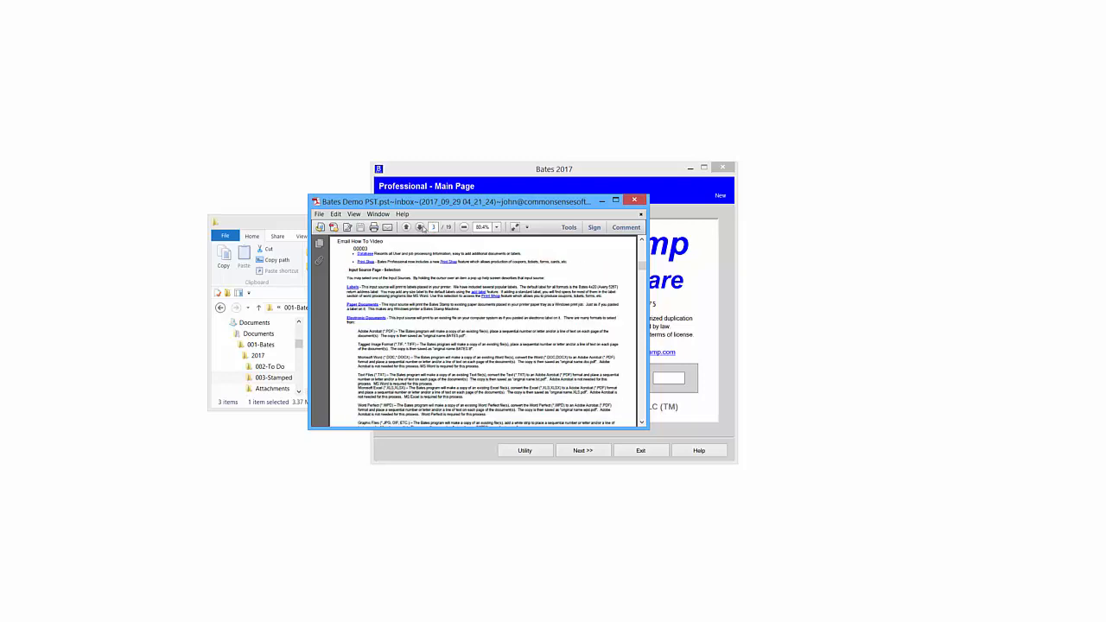
left_click(420, 227)
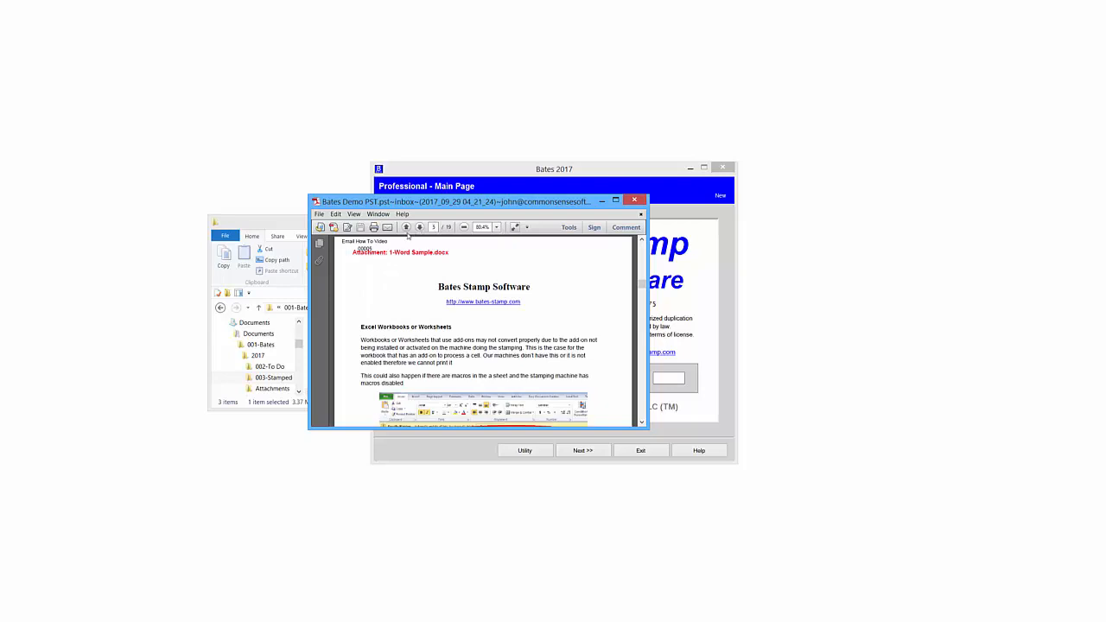
left_click(407, 228)
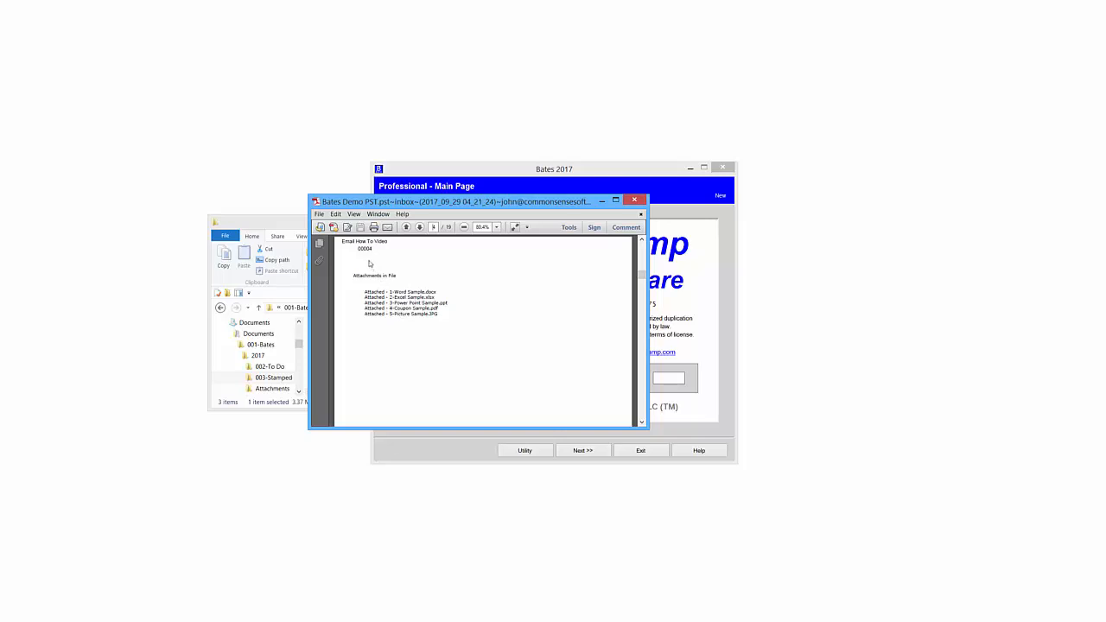
Step: Examine the stamps and attachment labels on the Word, Excel and PowerPoint sample pages, from page 5 through page 14
left_click(420, 227)
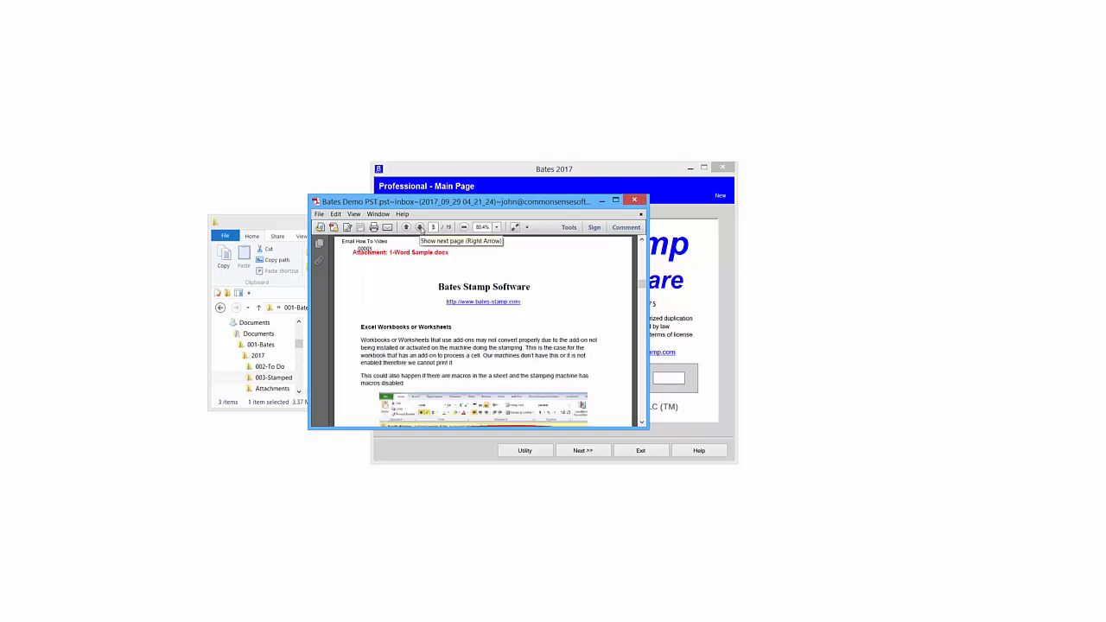
left_click(420, 227)
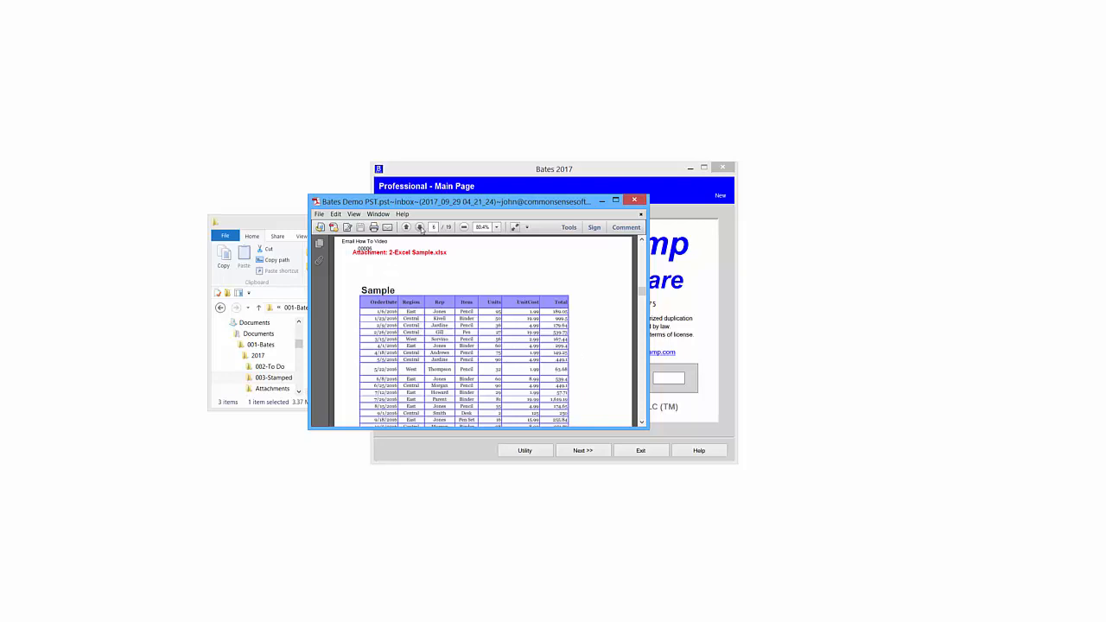
left_click(419, 227)
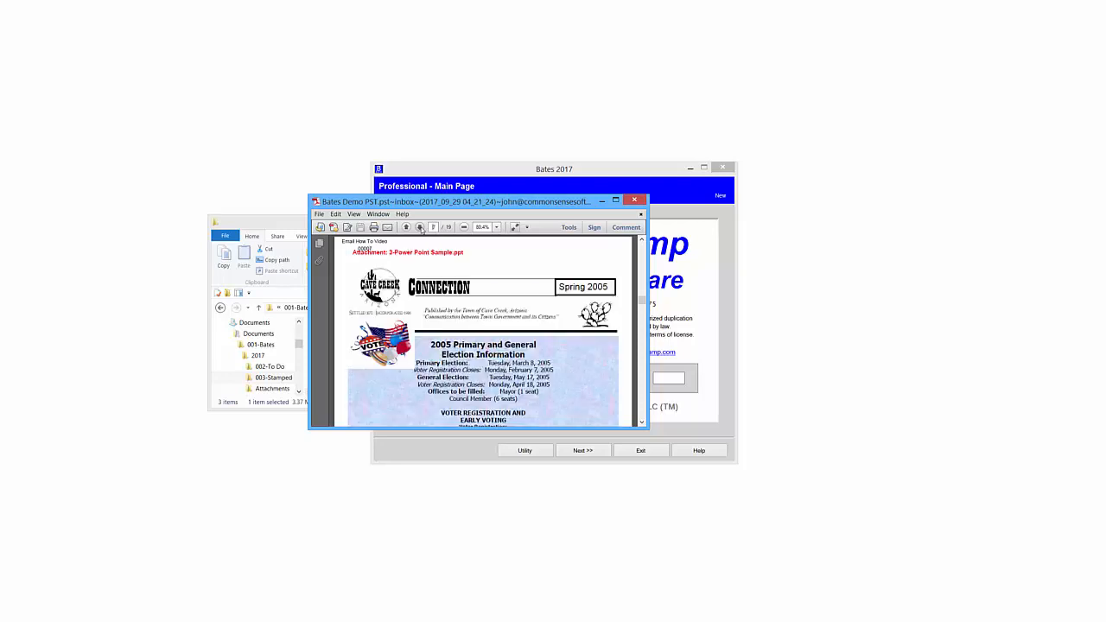
left_click(419, 227)
left_click(420, 227)
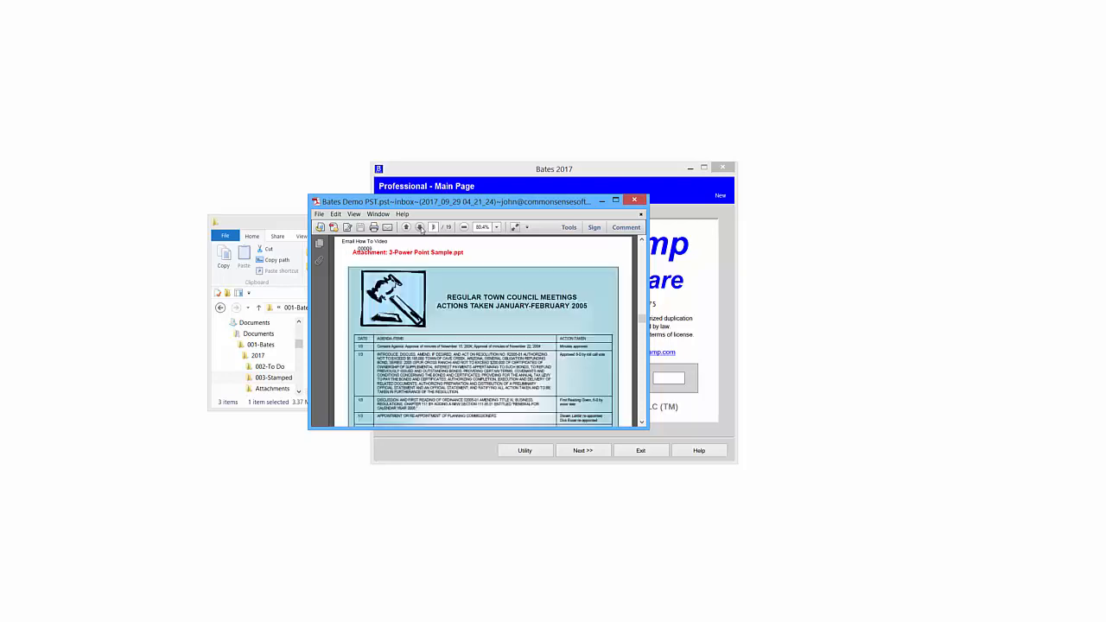
left_click(419, 227)
left_click(419, 227)
left_click(420, 227)
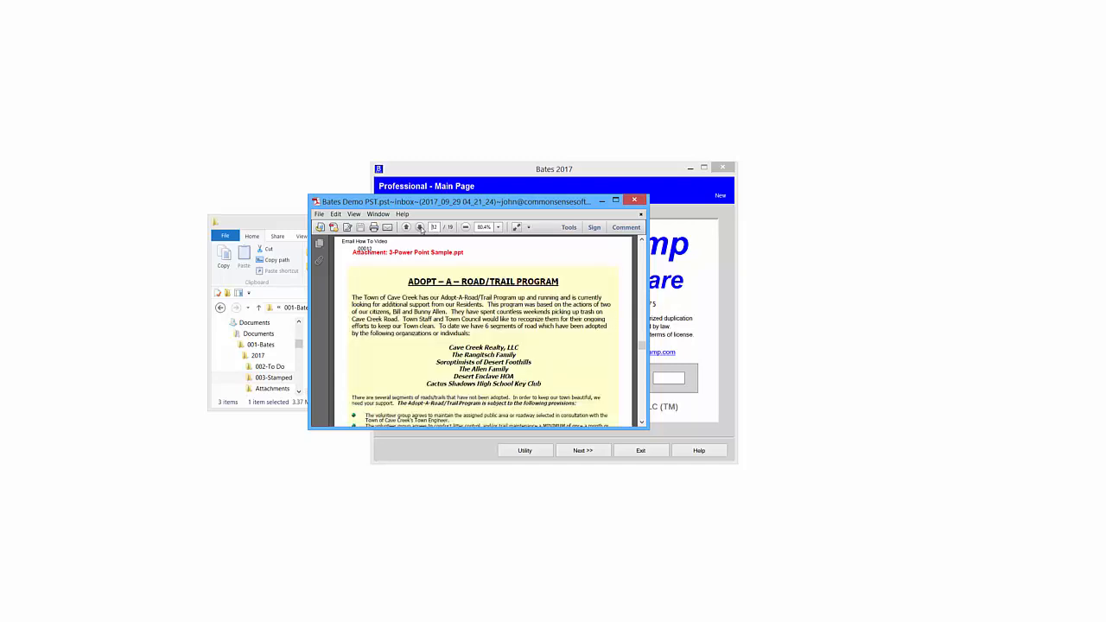
left_click(420, 227)
left_click(420, 227)
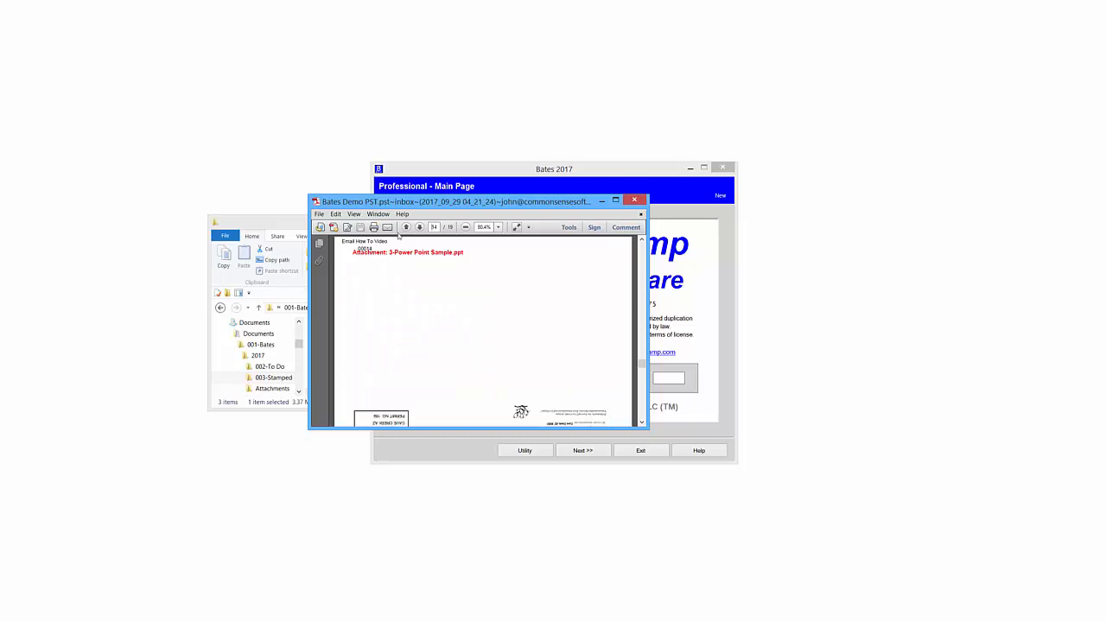
Step: Review the stamped coupon PDF and picture attachments, from page 15 through the last page, 19
left_click(420, 227)
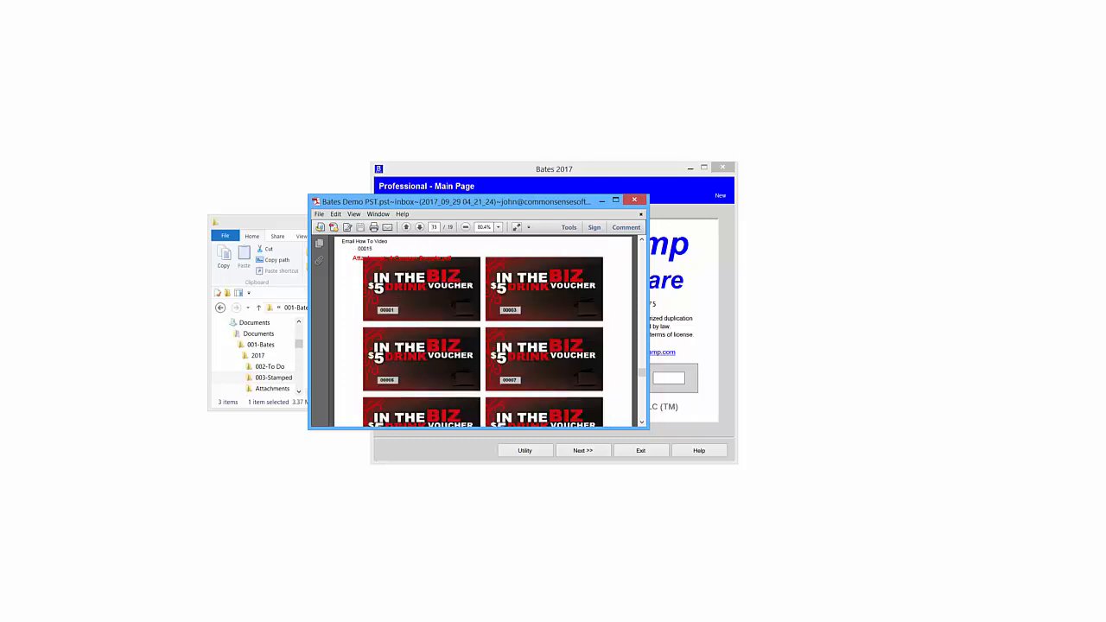
left_click(420, 227)
left_click(420, 227)
left_click(419, 227)
left_click(419, 227)
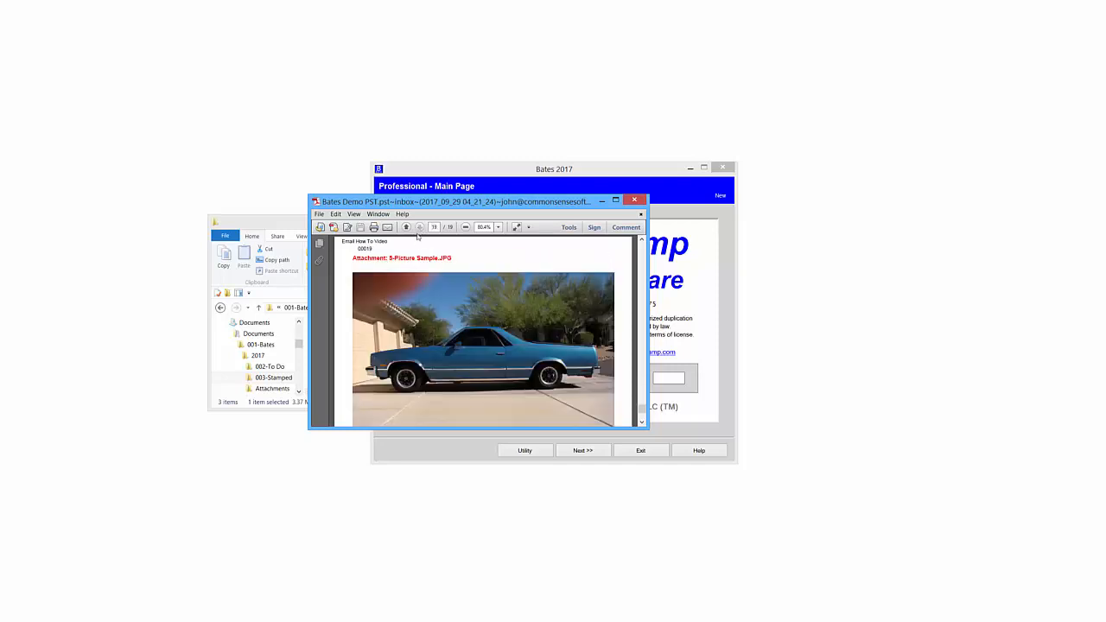